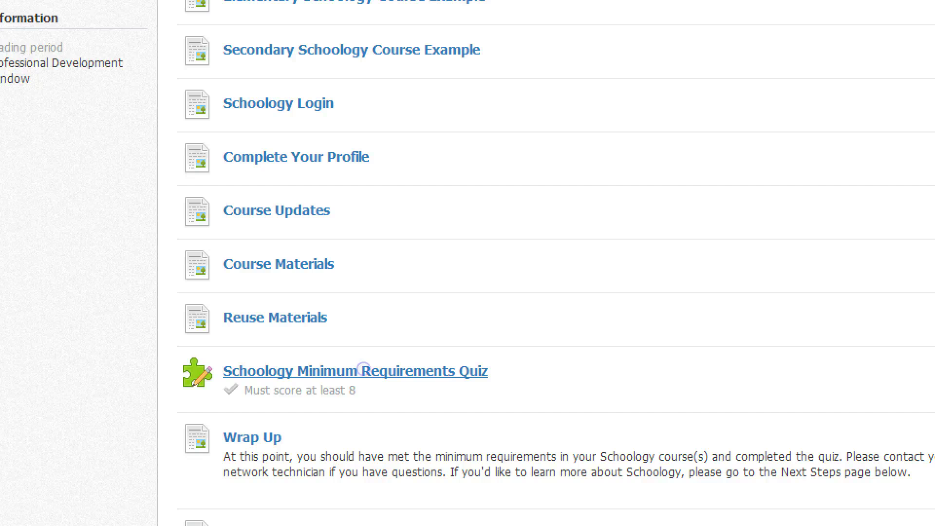
Open the settings of the Schoology Minimum Requirements Quiz and select the instructions text
left_click(361, 370)
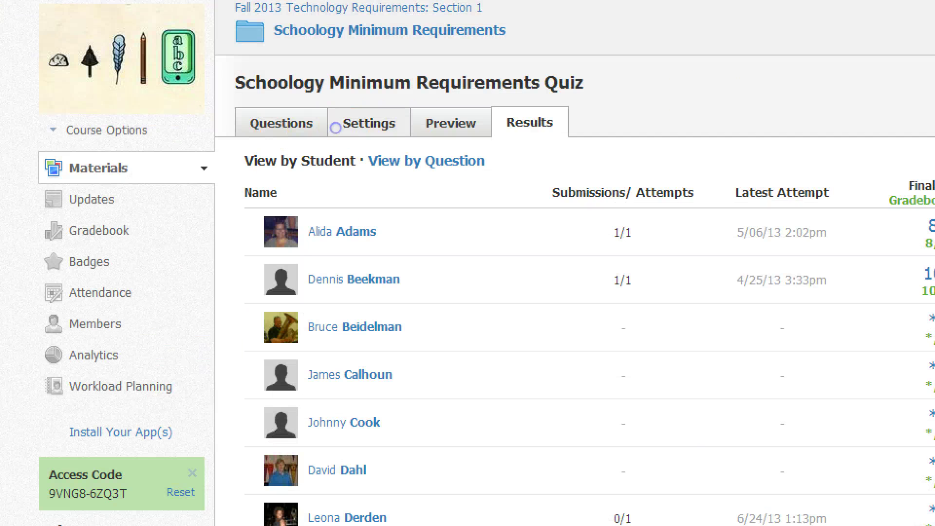
left_click(363, 124)
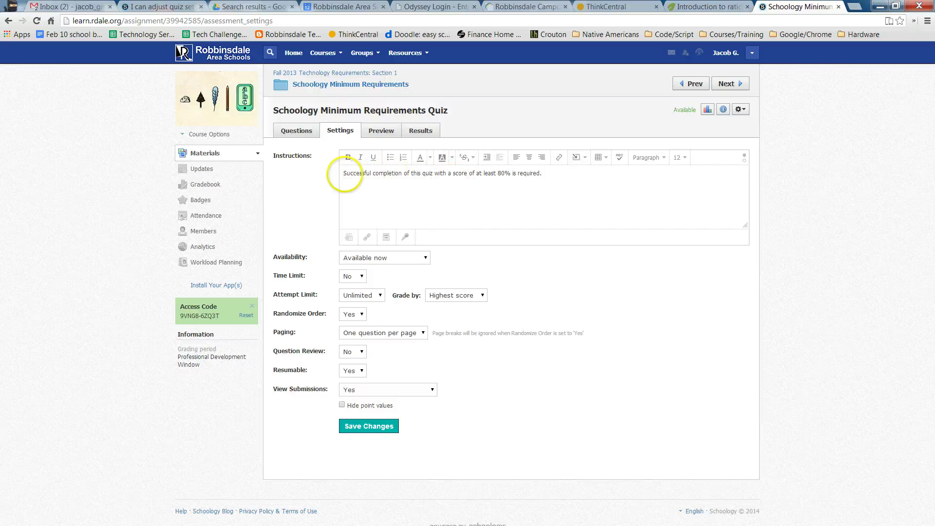
left_click_drag(344, 174, 583, 178)
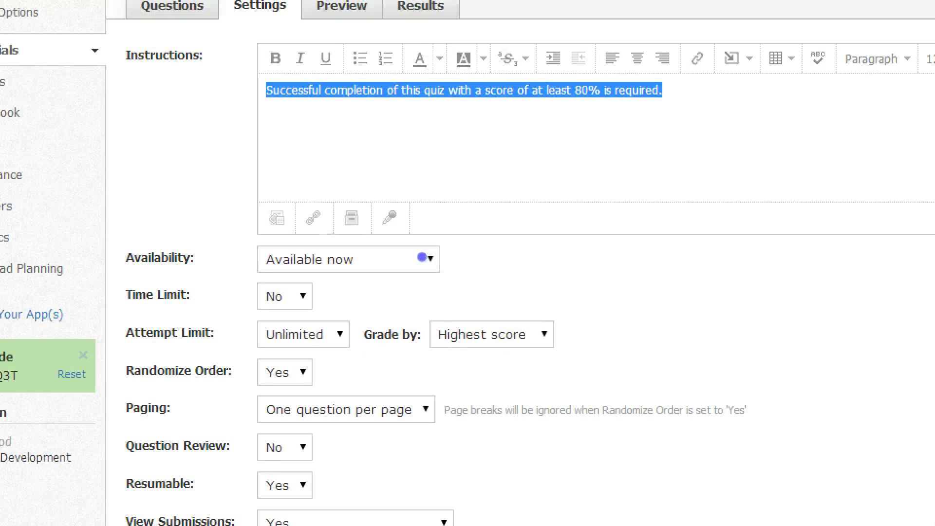
Set the quiz availability to a from-until range starting on 2/13/14 at 01:00PM
left_click(422, 257)
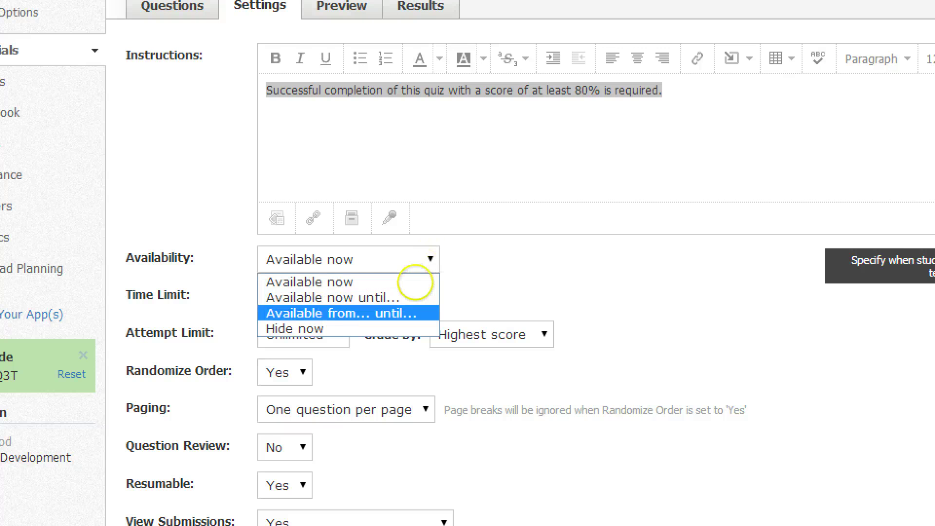
left_click(414, 313)
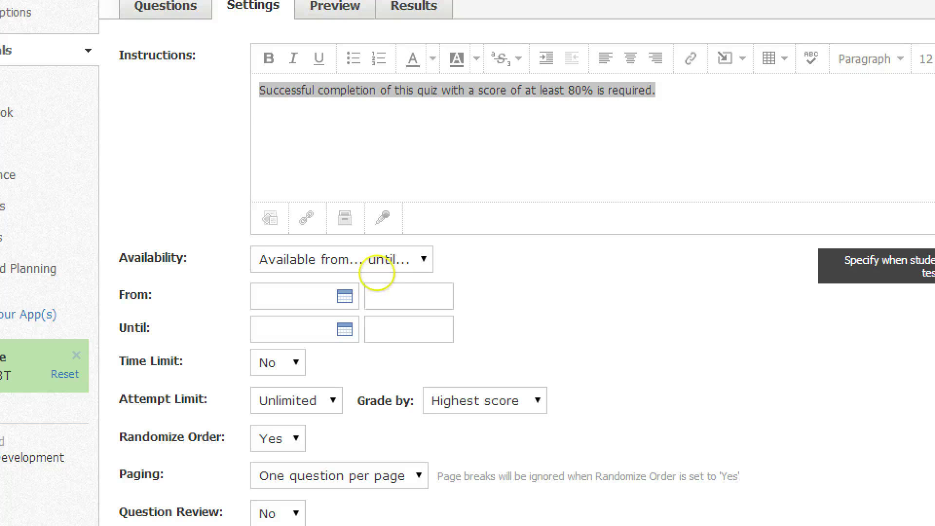
left_click(378, 273)
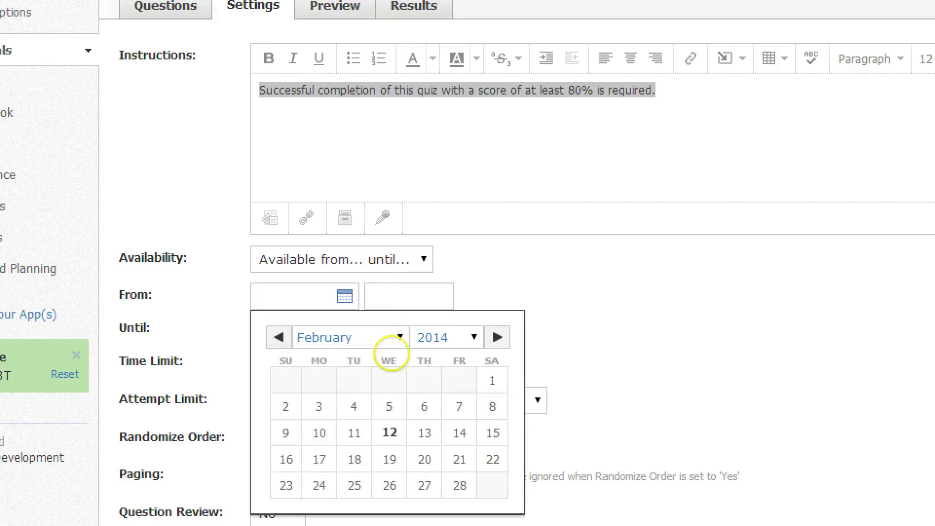
left_click(425, 433)
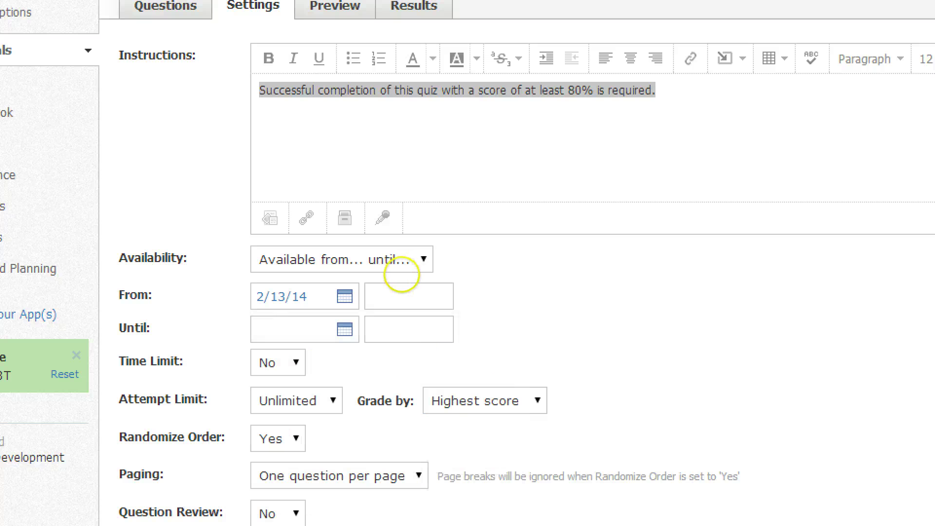
left_click(401, 289)
left_click(400, 289)
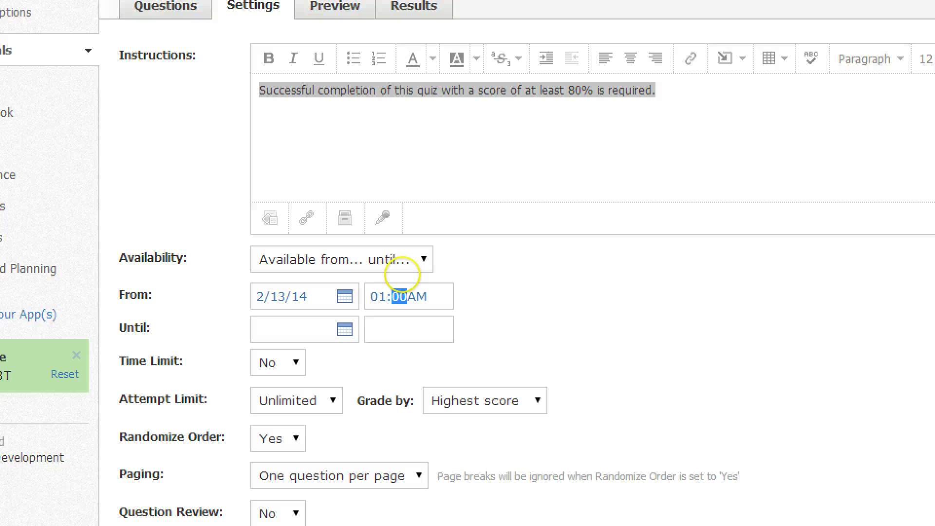
left_click(423, 291)
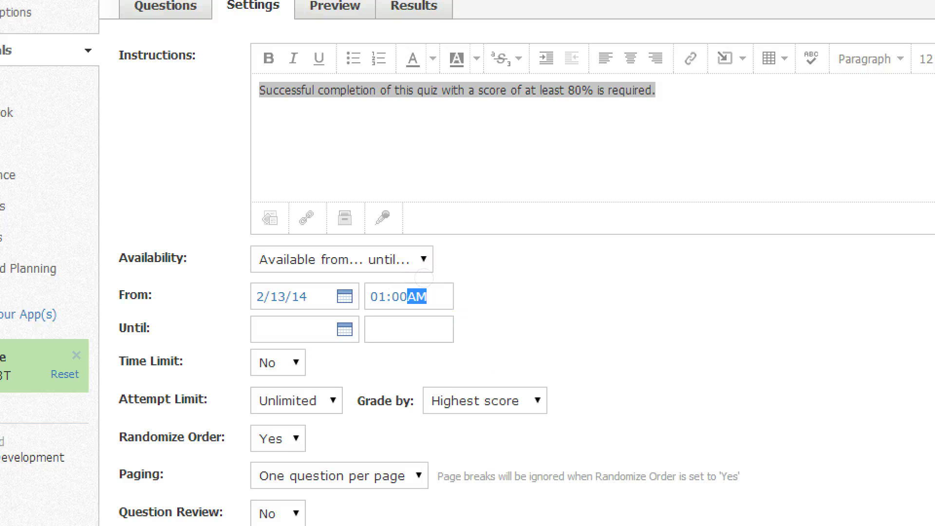
type("p")
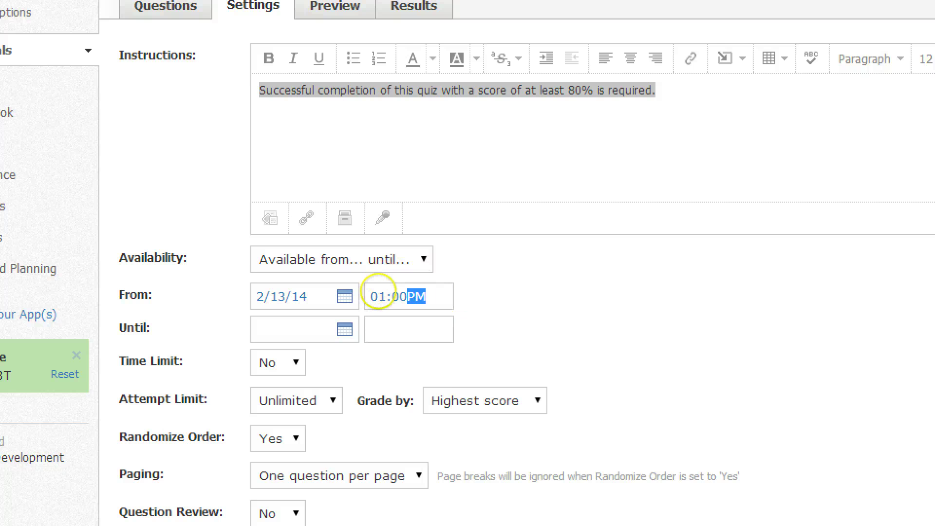
Set the end of the availability range to 2/13/14 at 02:00PM
key("Tab")
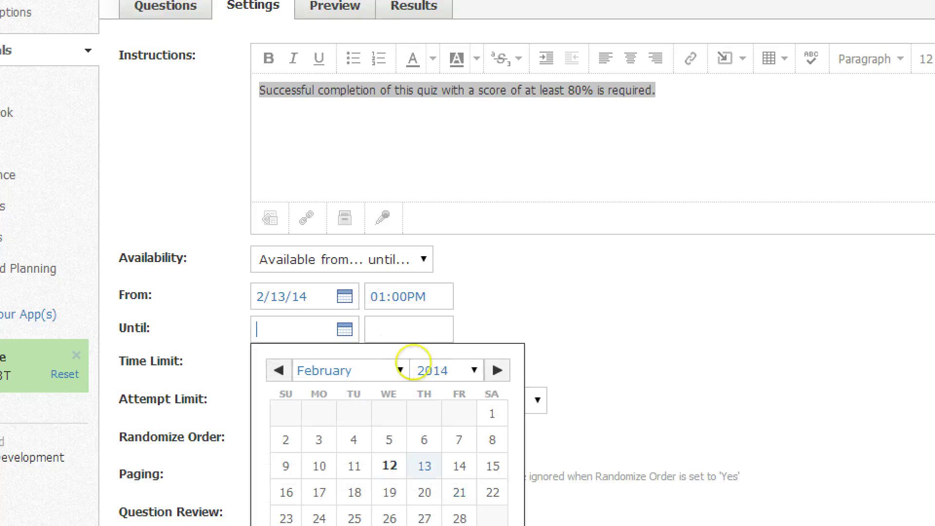
left_click(424, 466)
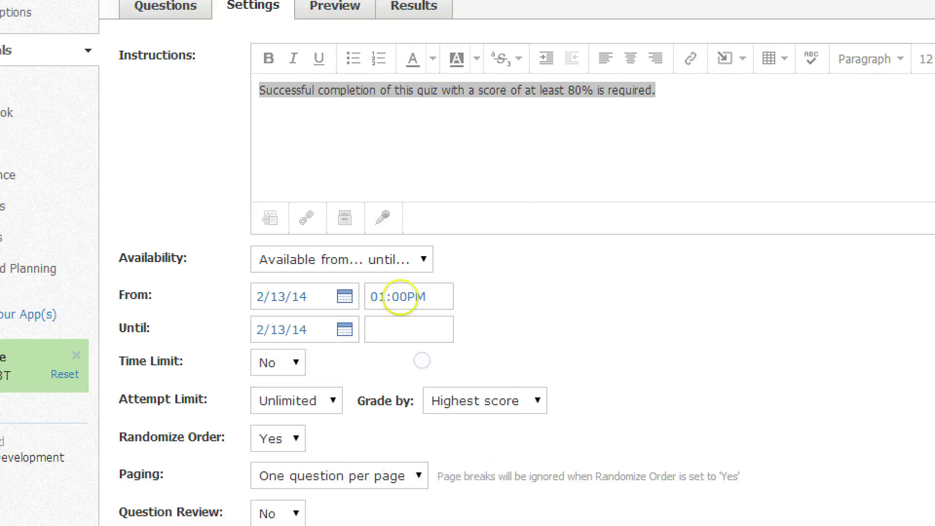
type("2:00AM")
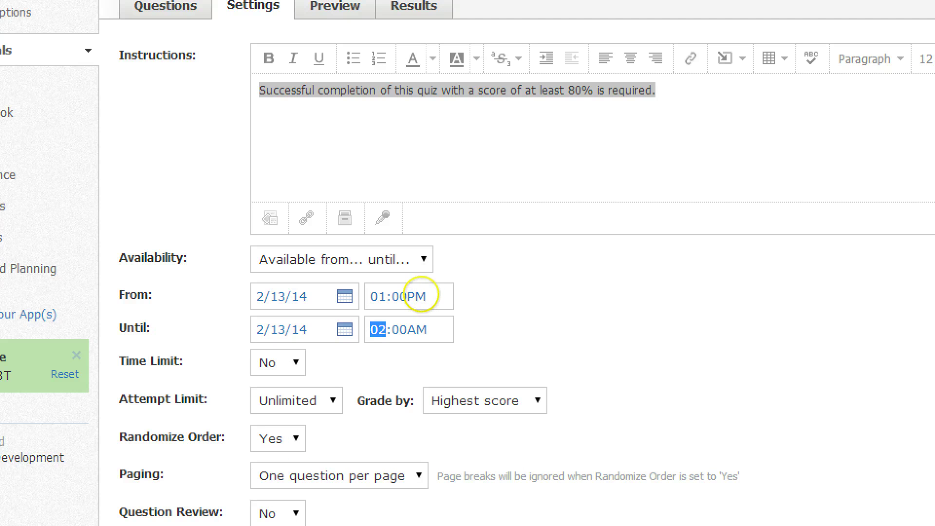
key("Tab")
key("Tab")
type("p")
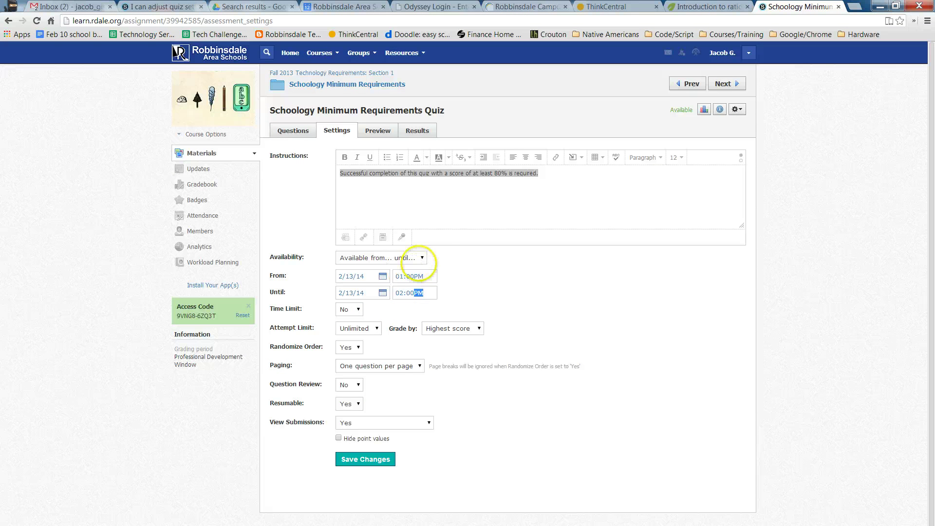
Set the quiz availability to Available now and turn on the time limit
left_click(418, 258)
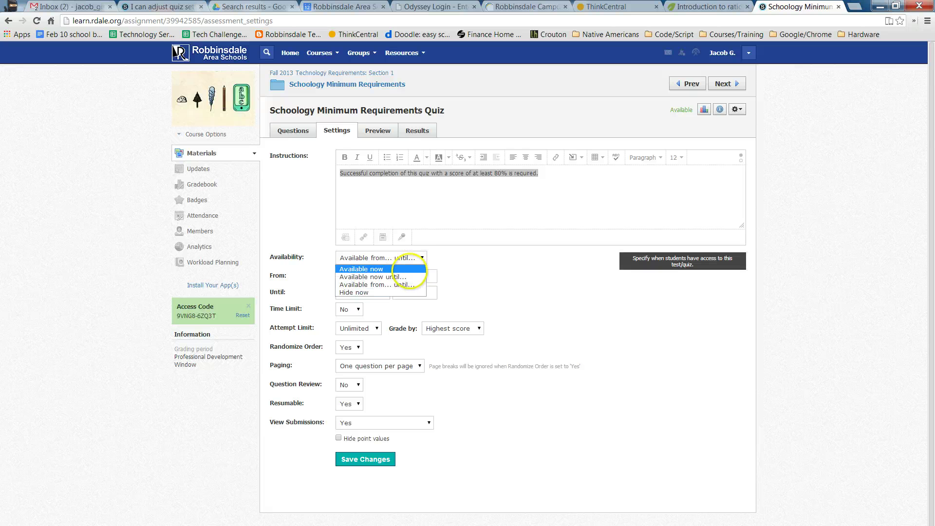
left_click(407, 270)
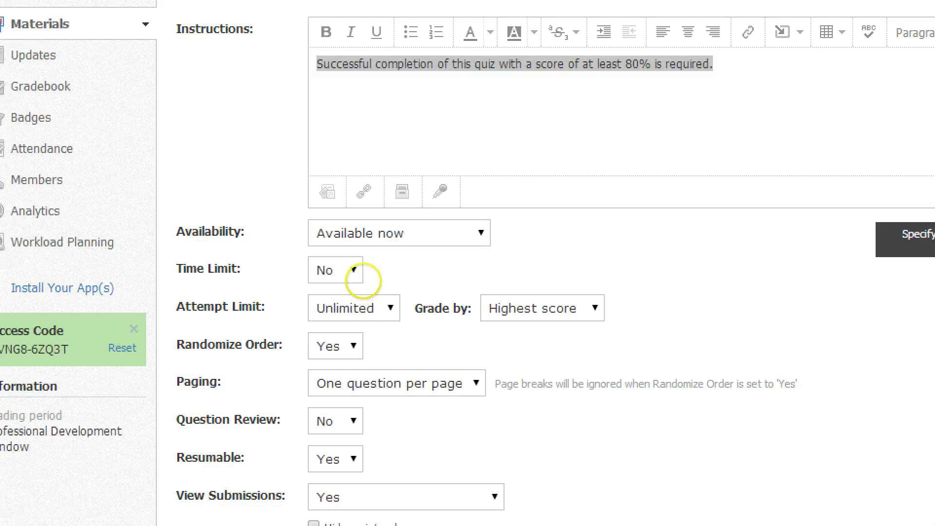
left_click(366, 281)
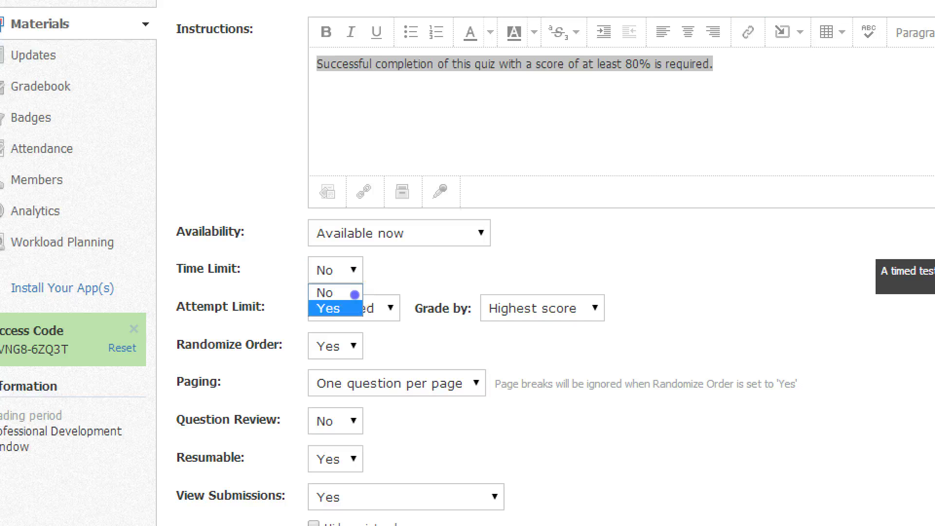
left_click(347, 308)
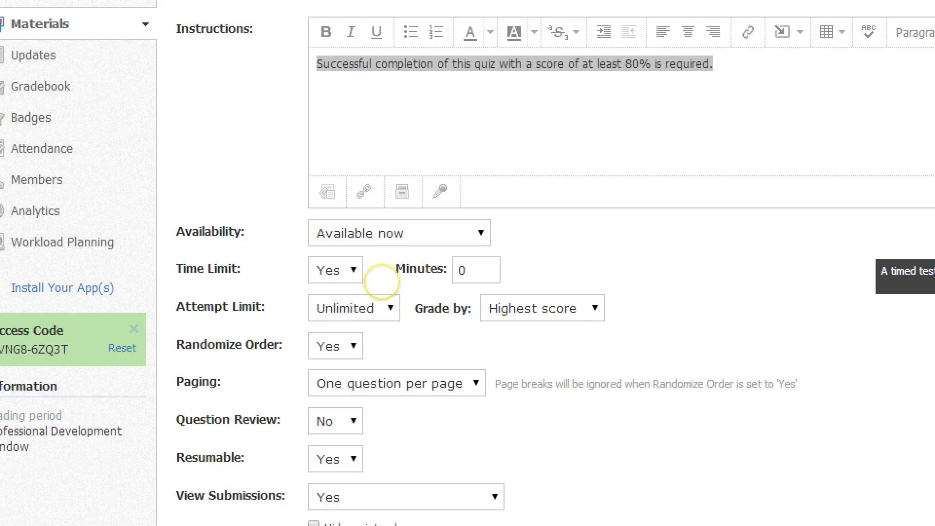
left_click(357, 271)
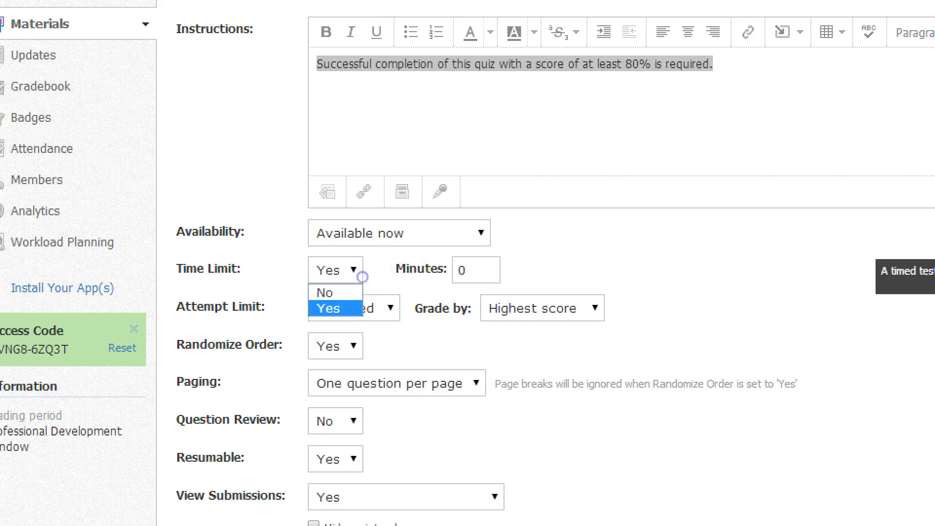
left_click(373, 271)
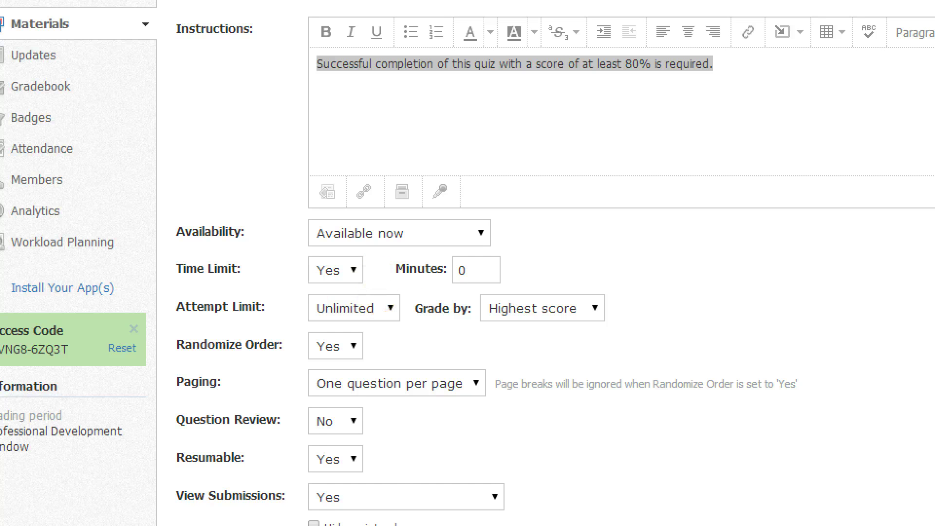
Examine the options offered for the quiz's attempt limit, grading method, paging and question review
left_click(379, 298)
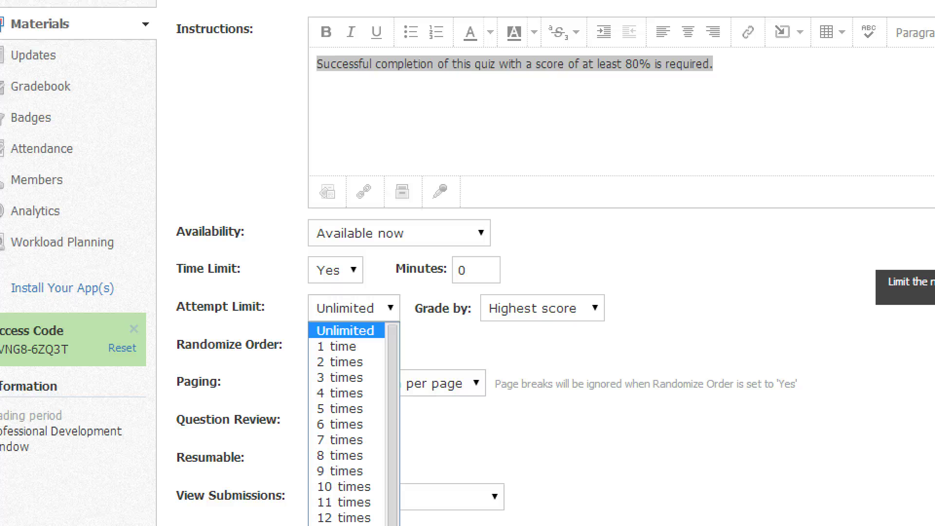
left_click(380, 287)
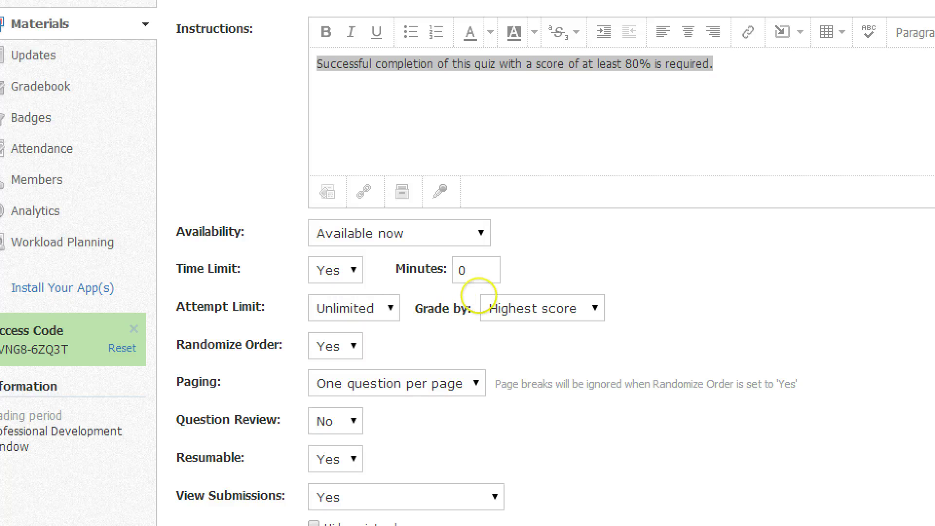
left_click(485, 298)
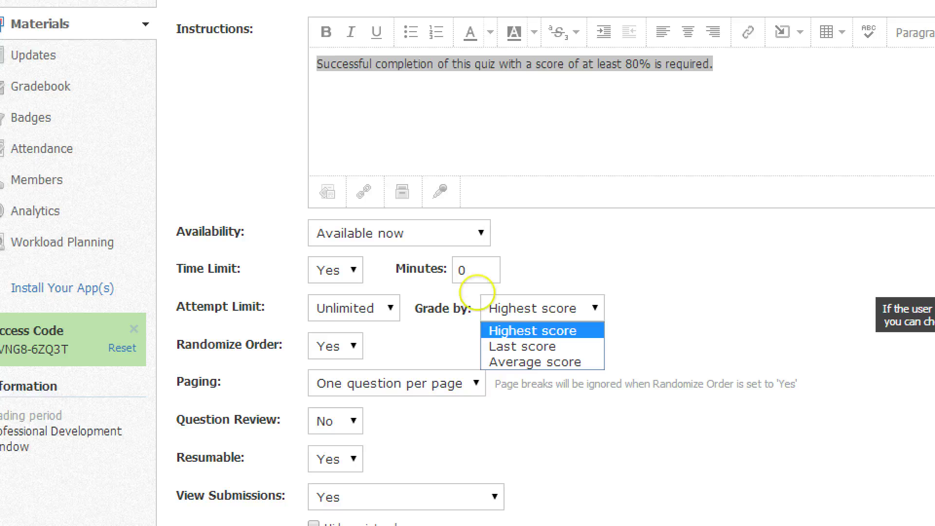
left_click(391, 307)
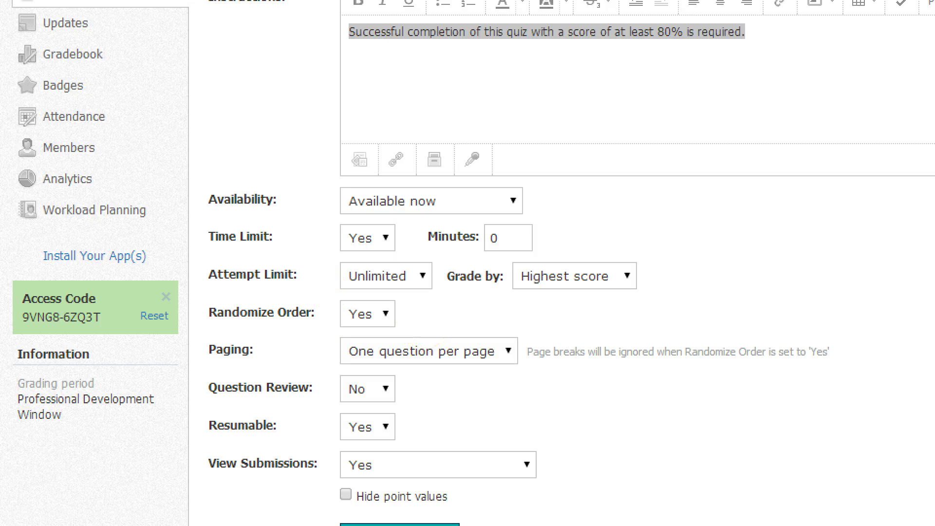
left_click(425, 334)
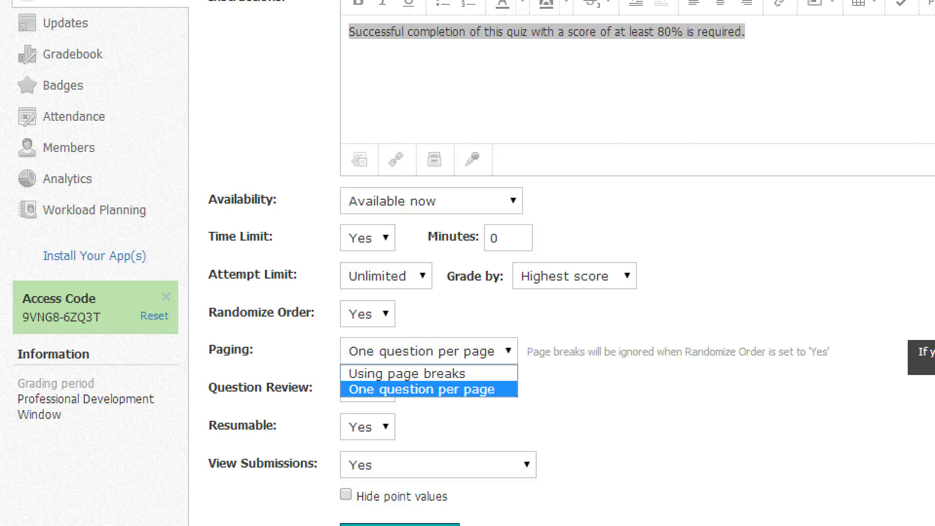
left_click(424, 331)
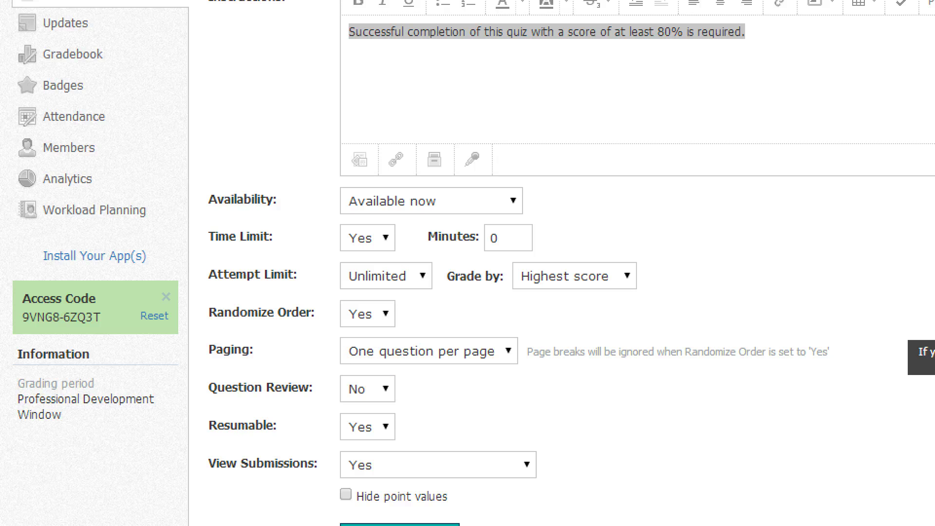
left_click(364, 389)
left_click(364, 389)
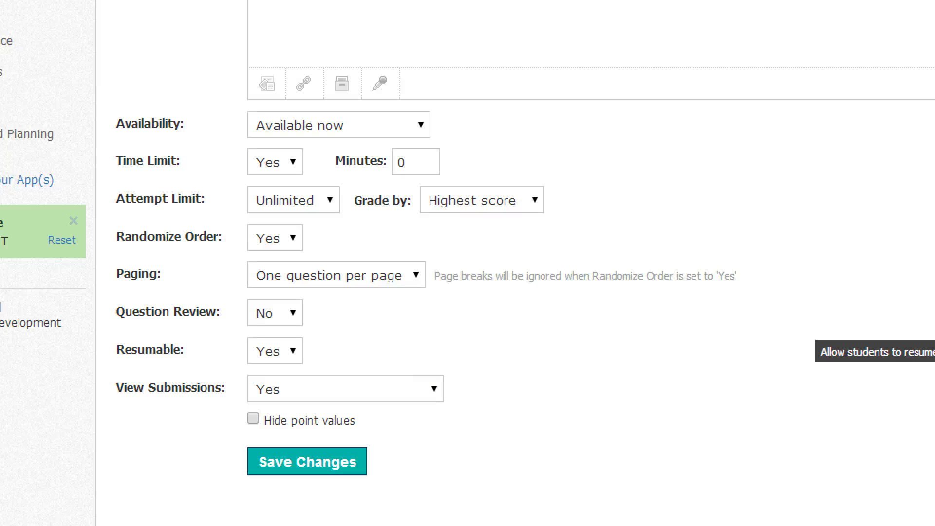
Let students view their submissions by choosing Yes with correct answers
left_click(434, 389)
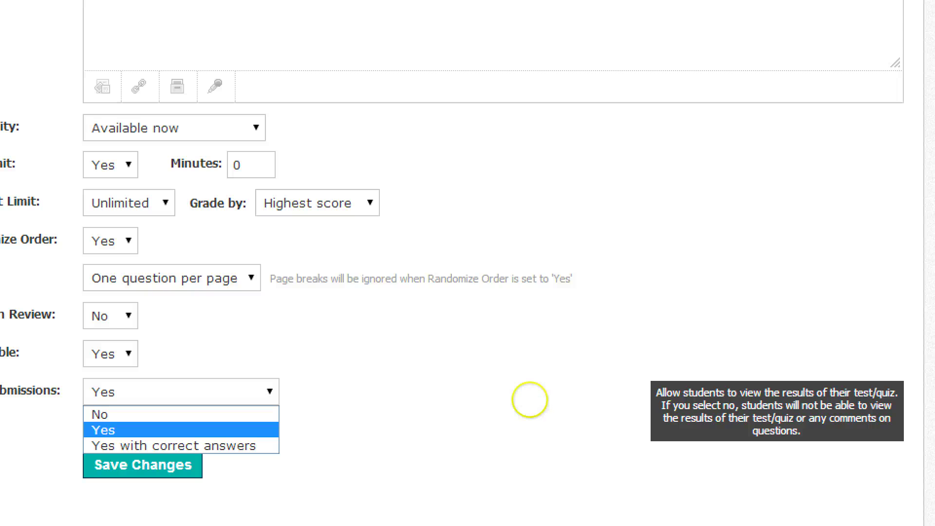
key("Down")
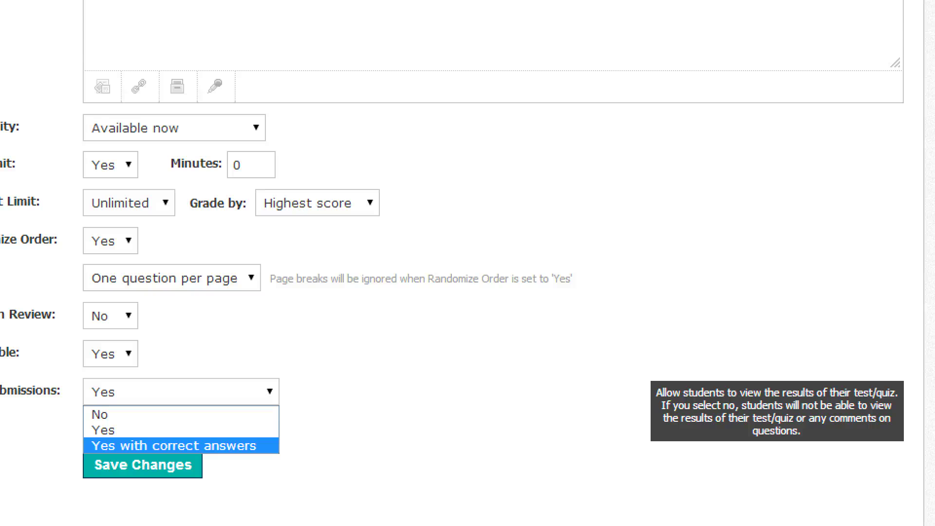
left_click(408, 417)
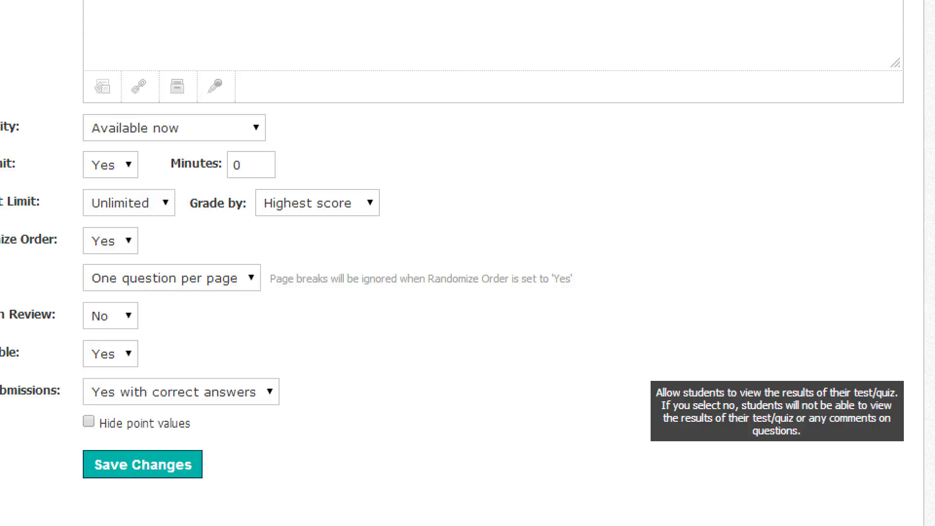